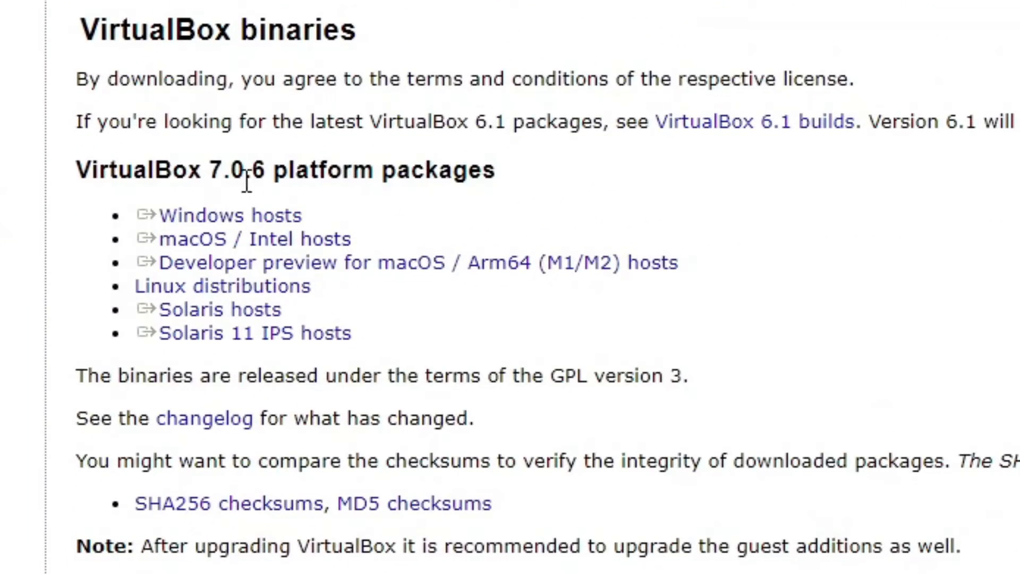
Download the VirtualBox 7.0.6 package for Windows hosts and launch its installer from the desktop.
double_click(116, 182)
click(158, 182)
triple_click(383, 266)
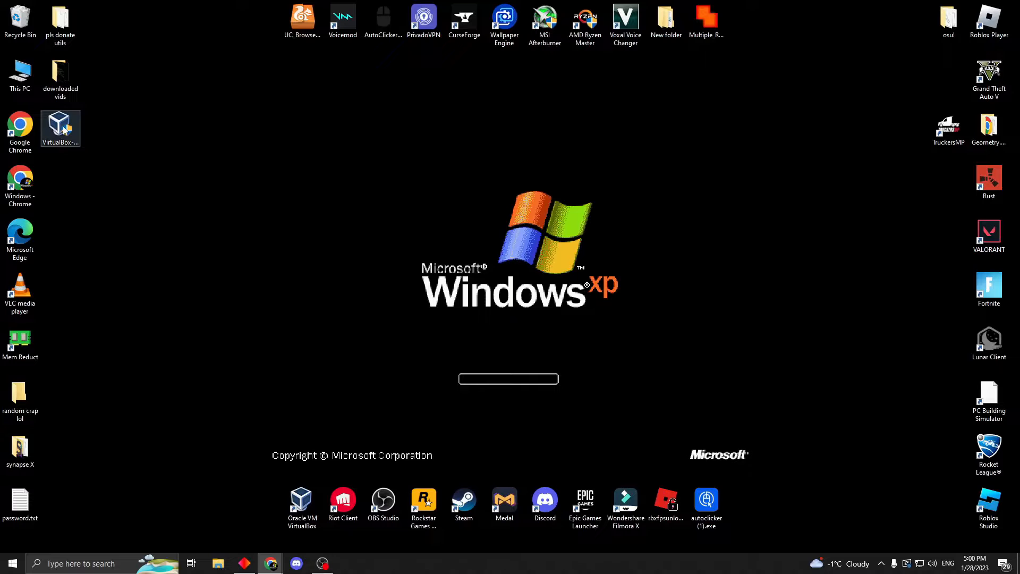
drag(64, 127, 416, 294)
double_click(423, 289)
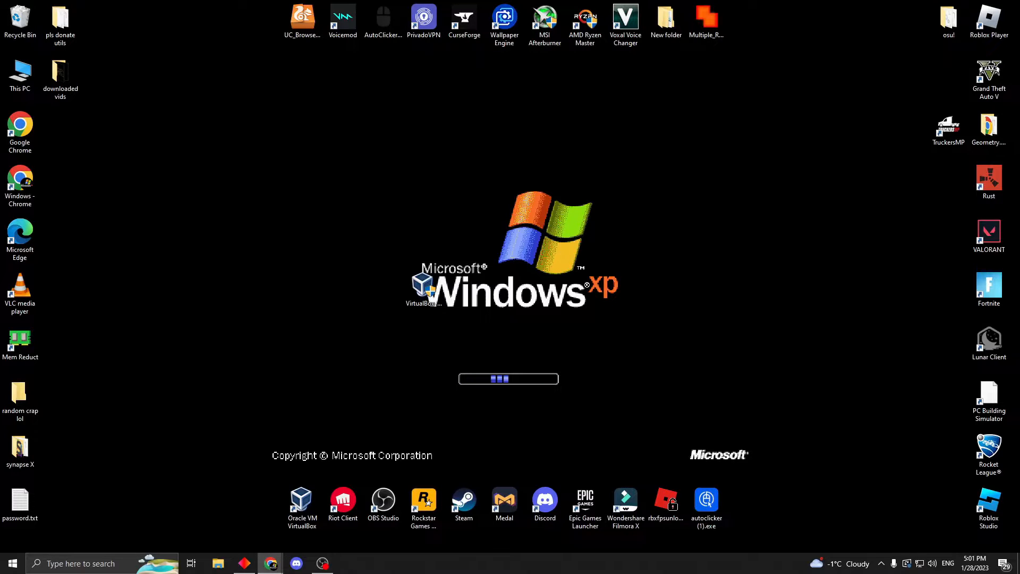
Switch to Chrome and download the Windows XP Professional SP3 ISO image, saving it to the Desktop under its default name.
click(271, 564)
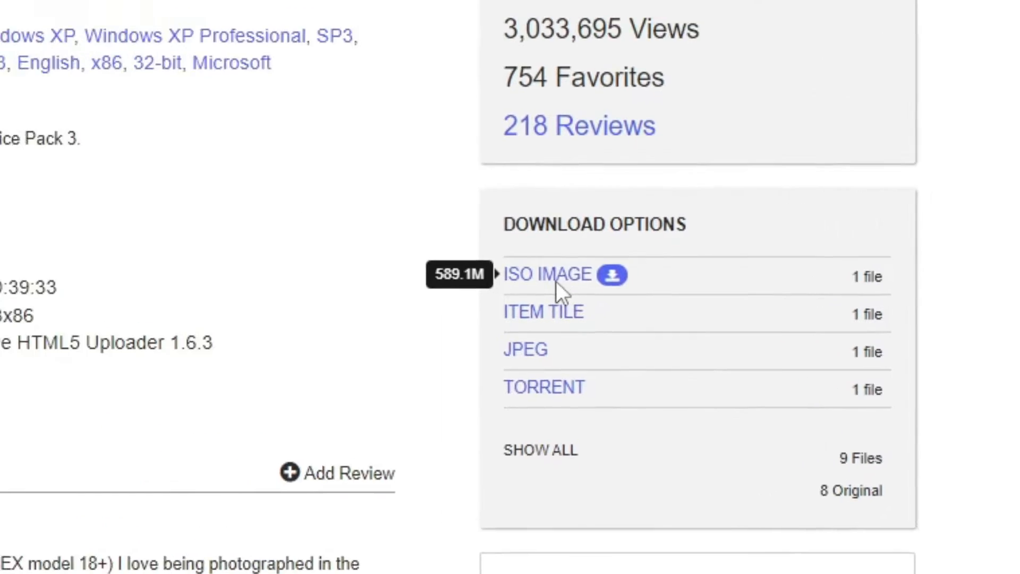
click(407, 226)
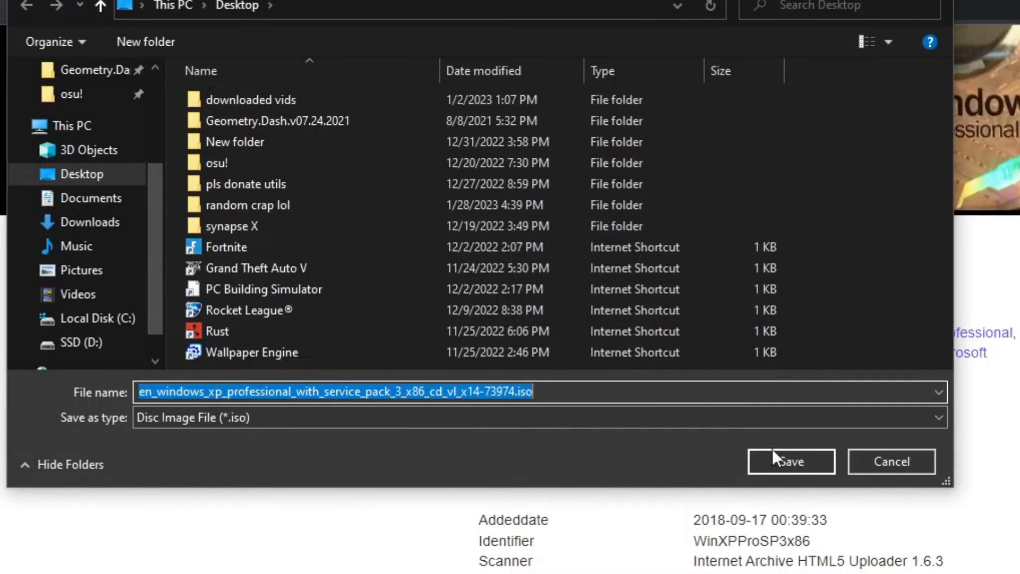
click(791, 461)
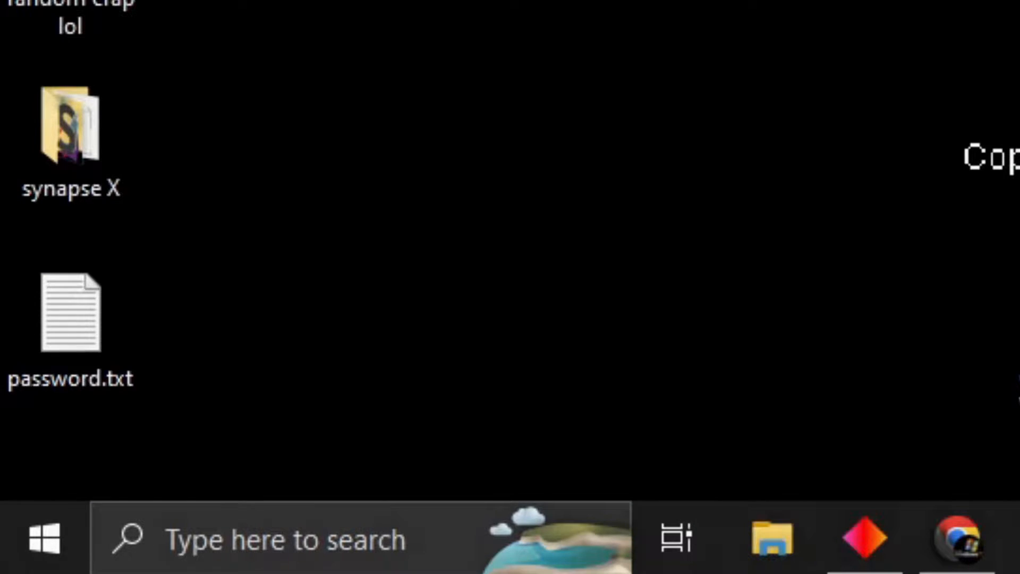
Search Windows for "virtual" and launch Oracle VM VirtualBox.
click(115, 564)
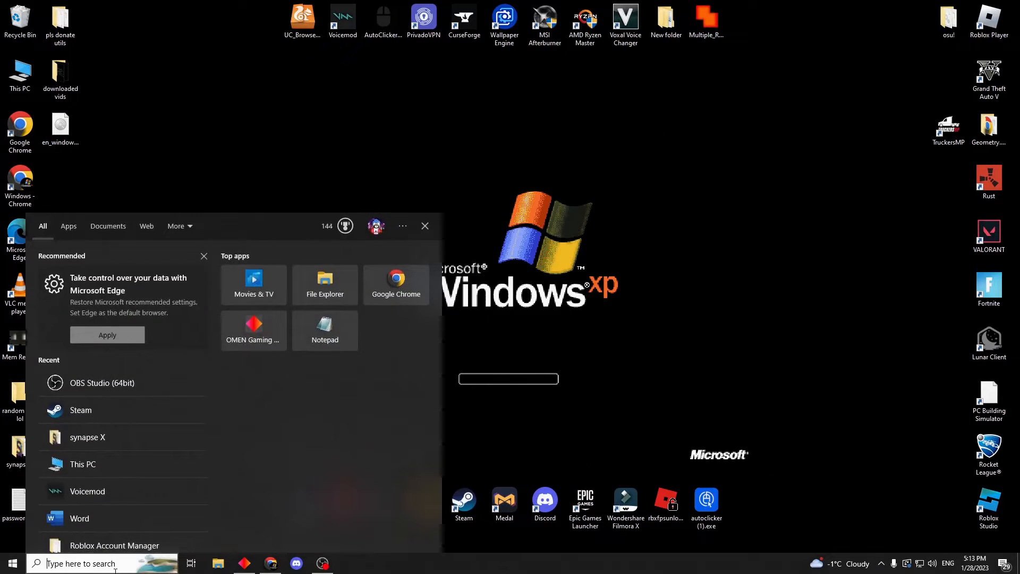
text(virtual)
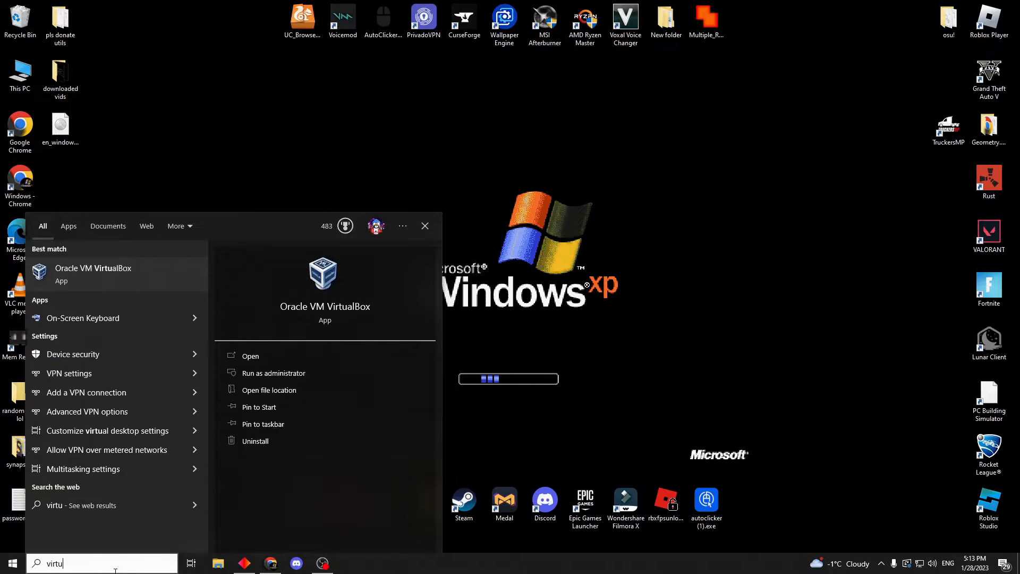
key(Return)
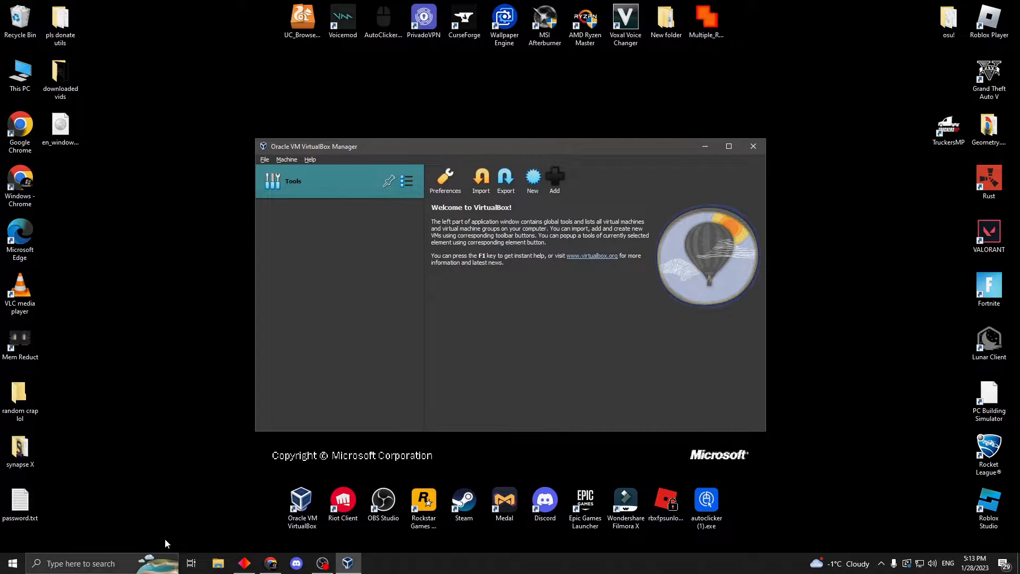
Create a new virtual machine named "windows" and select en_windows_xp_professional_with_service_pack_3_x86_cd_vl_x14-73974.iso from the Desktop as its ISO image.
click(533, 187)
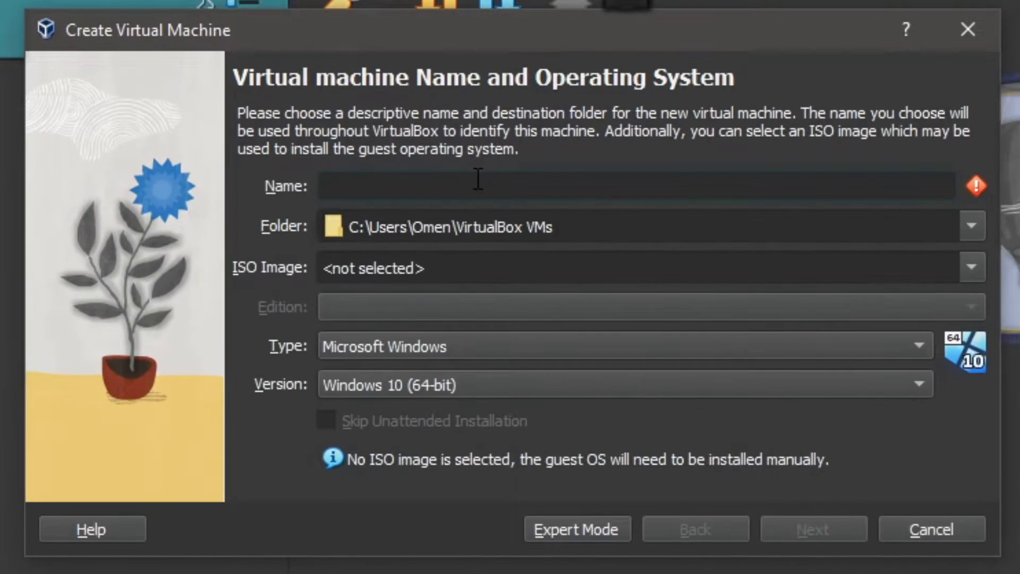
text(windows)
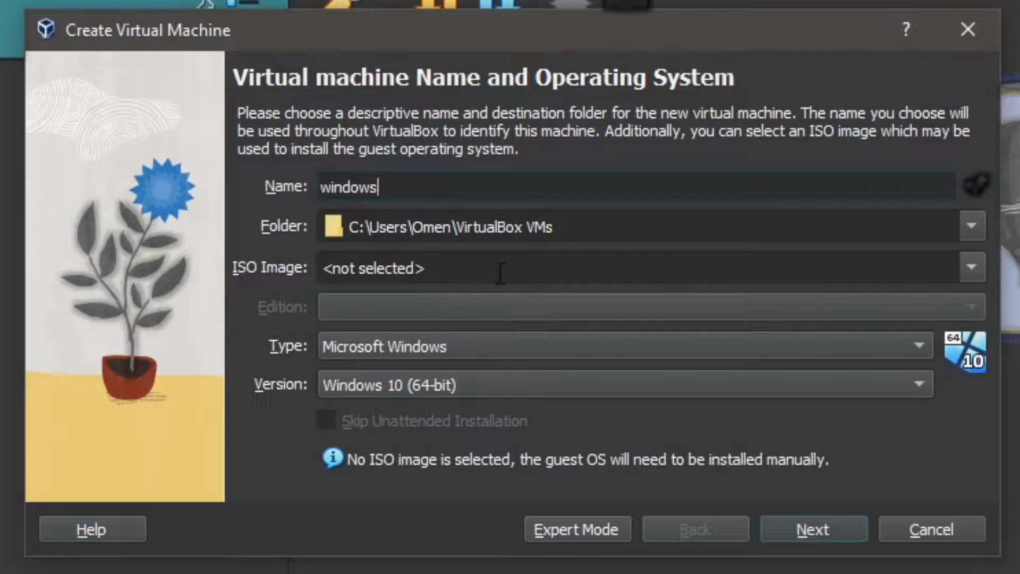
click(974, 262)
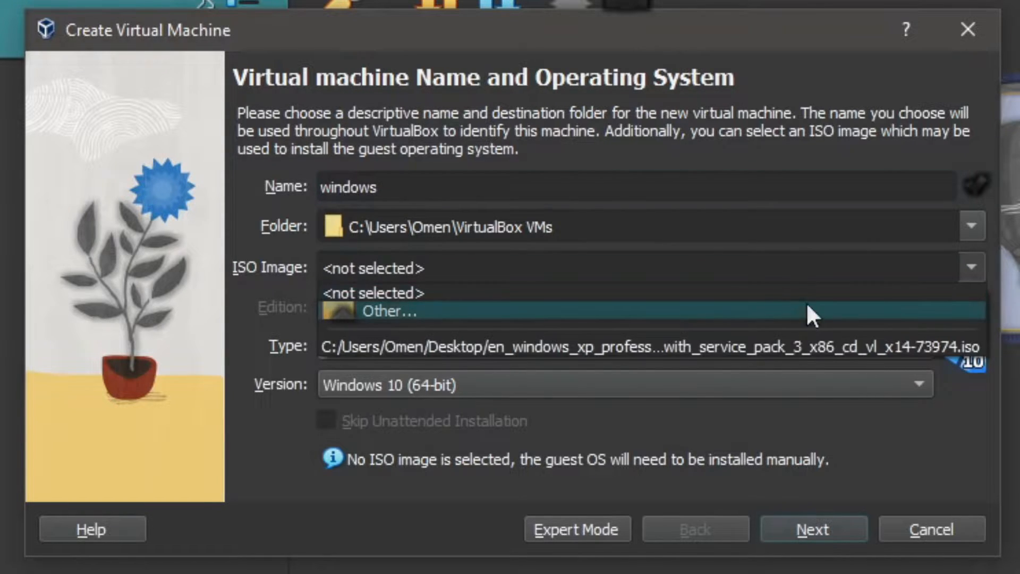
click(731, 310)
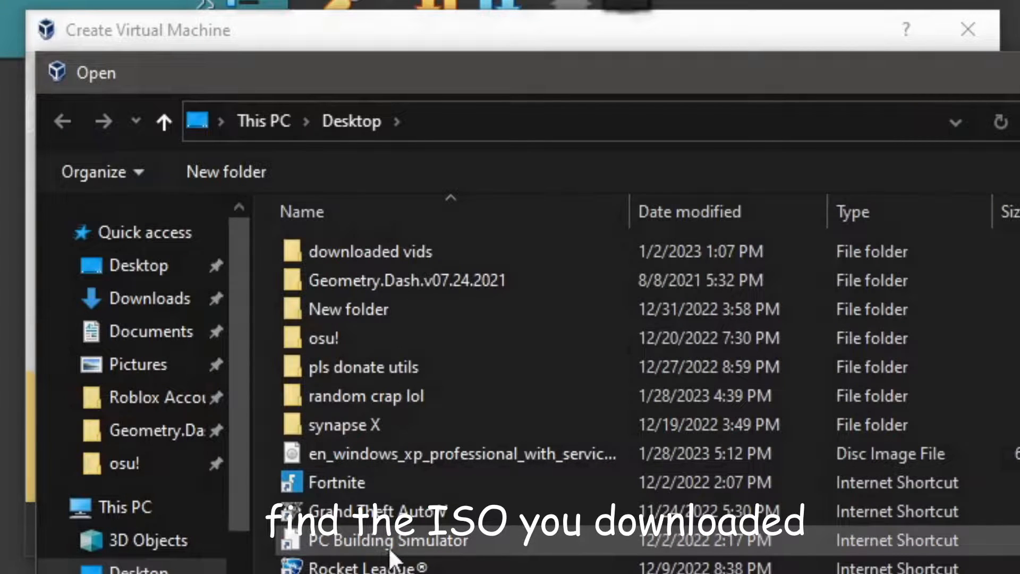
click(520, 448)
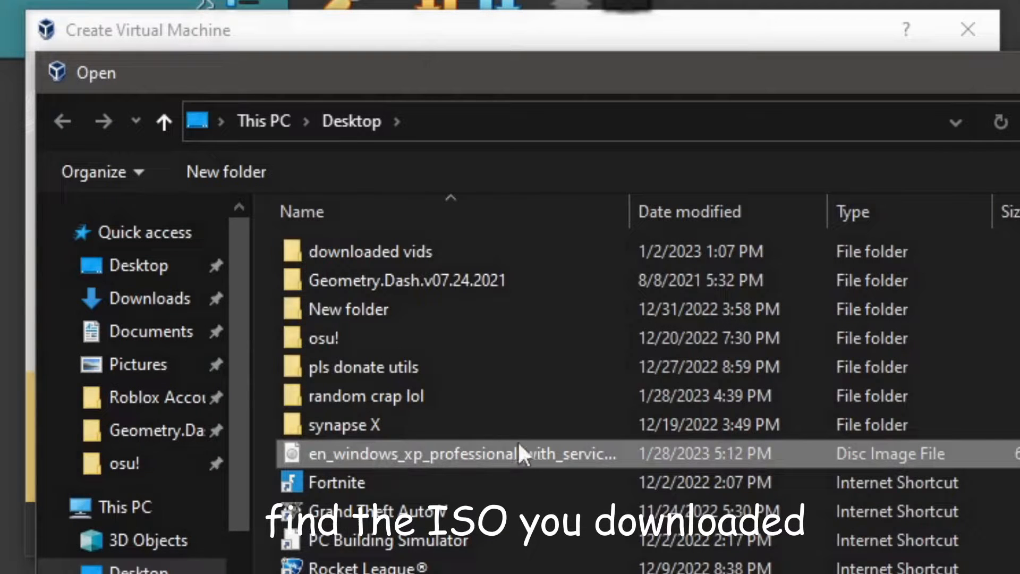
double_click(364, 455)
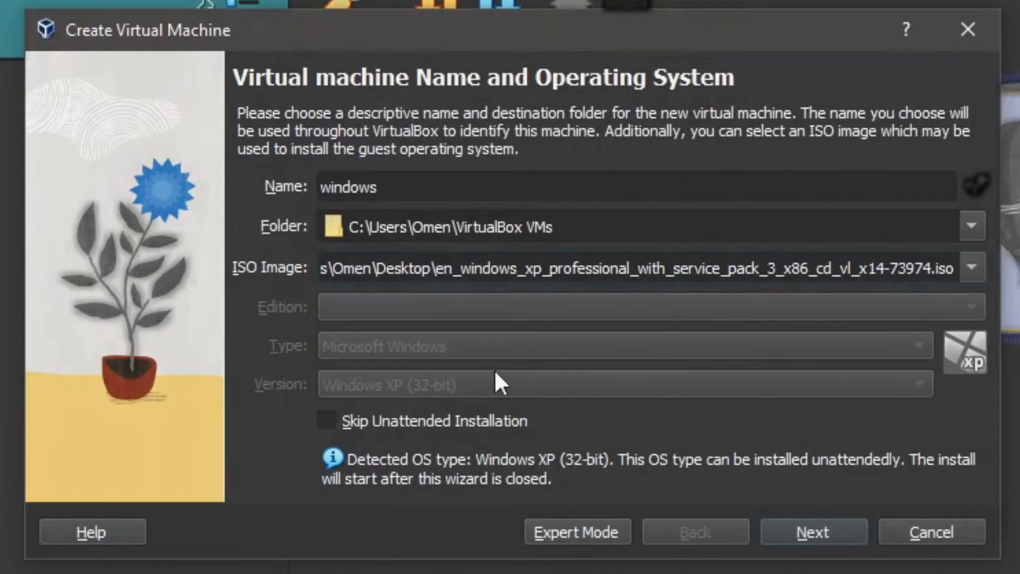
Set the machine folder to D:\virtualbox, change the name to "winddows", and continue to the unattended install setup.
click(969, 233)
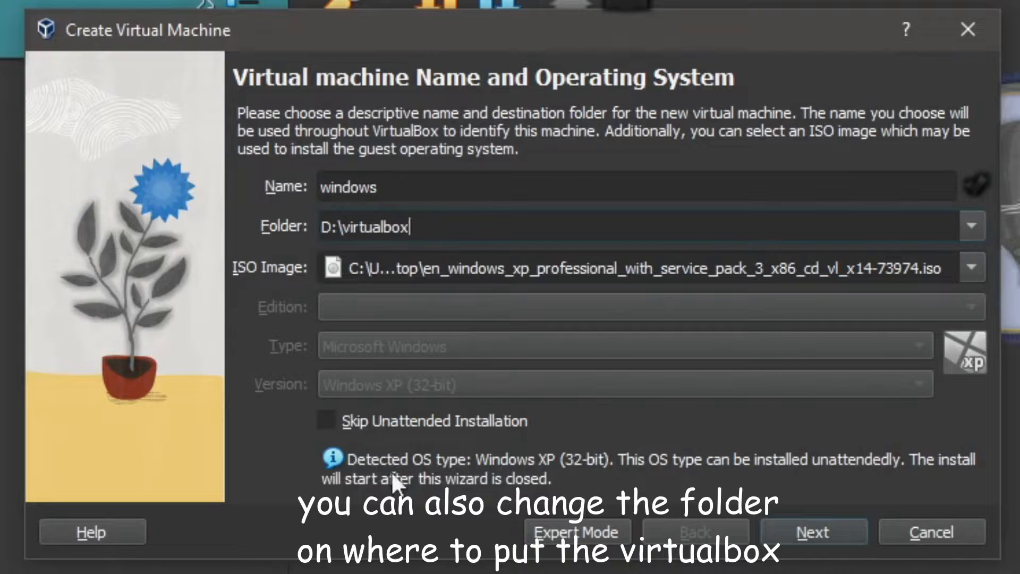
click(416, 191)
key(BackSpace)
key(BackSpace)
key(BackSpace)
text(ddows)
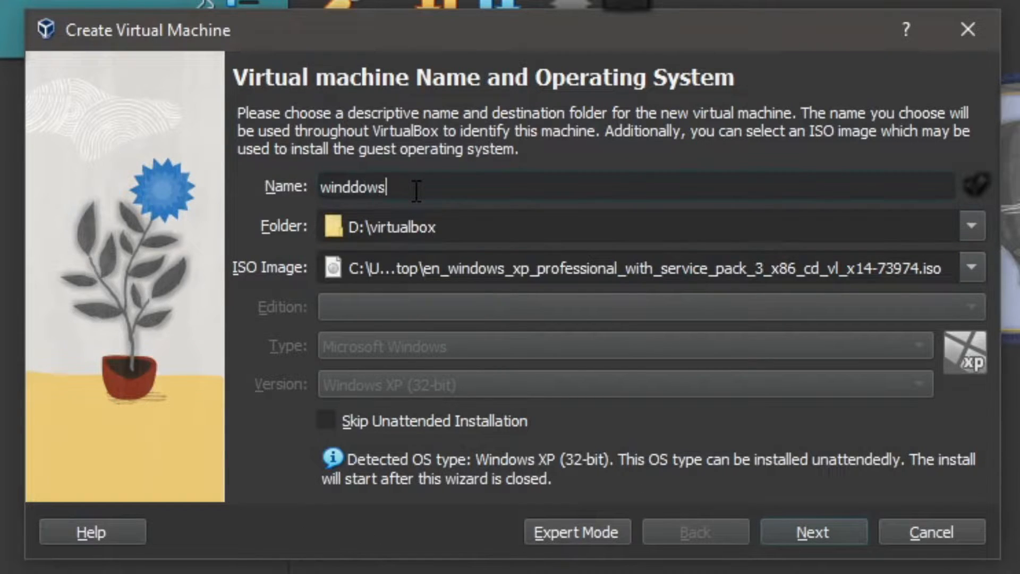
click(785, 533)
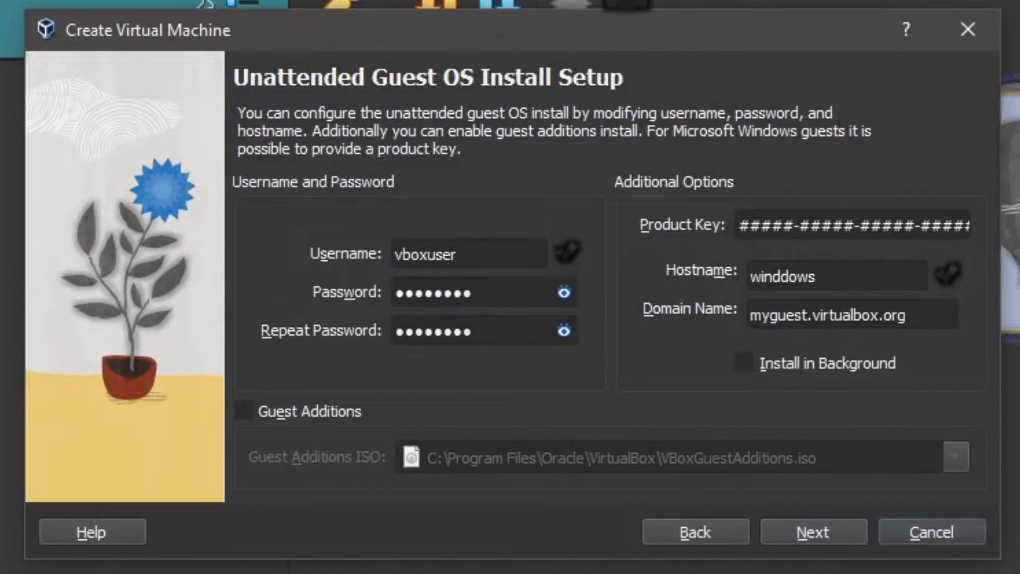
Enter the Windows product key for the unattended install and continue to the hardware settings.
drag(742, 226, 767, 227)
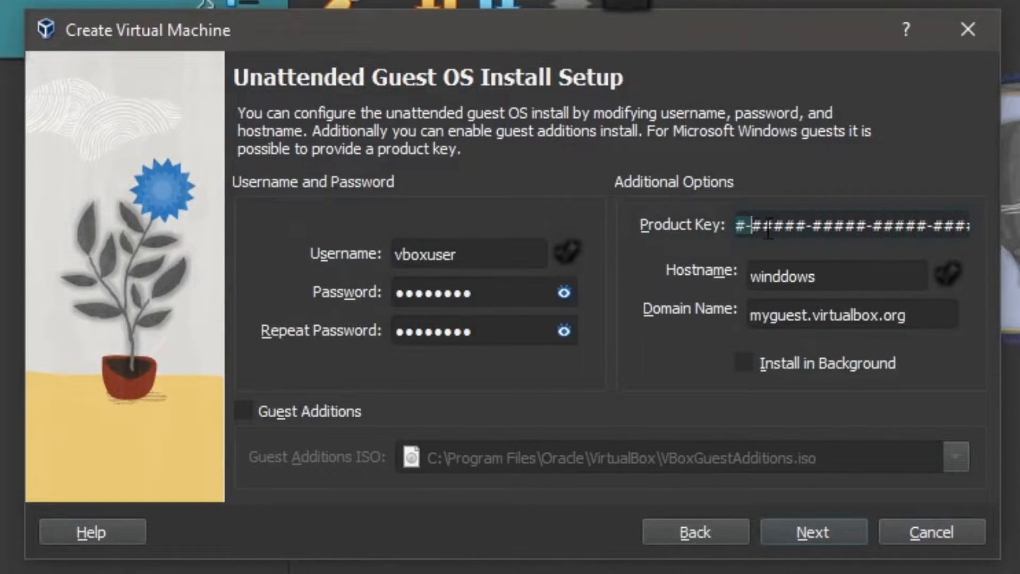
click(779, 227)
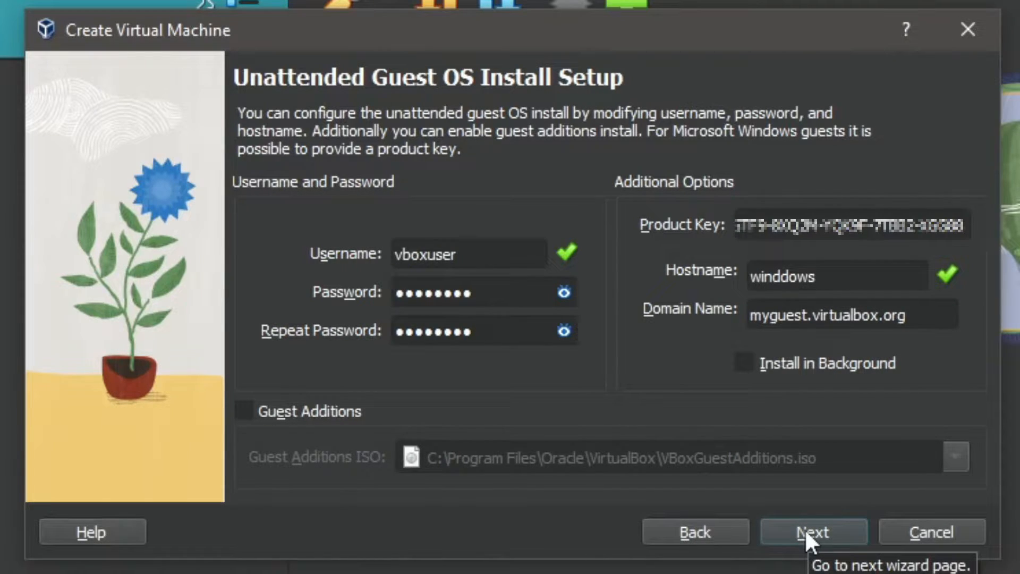
click(805, 528)
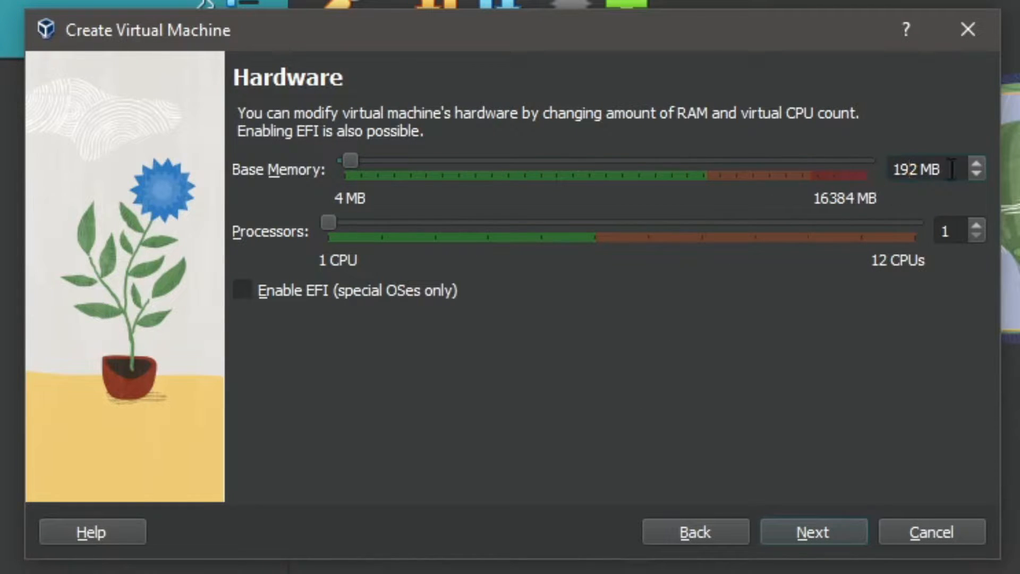
Set the base memory to 256 MB and continue to the virtual hard disk settings.
click(951, 169)
key(BackSpace)
key(BackSpace)
key(BackSpace)
text(256)
click(831, 534)
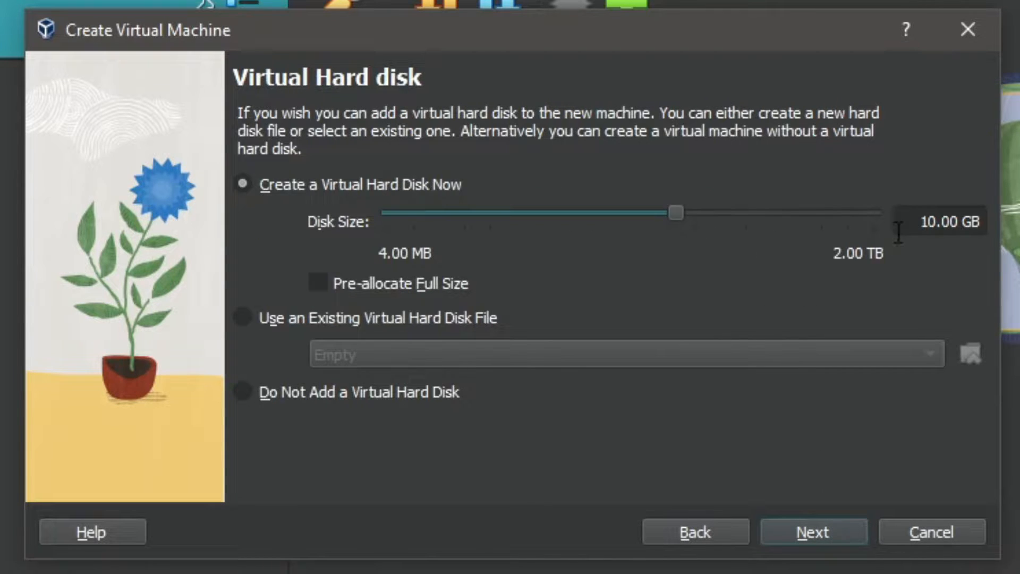
Set the new virtual hard disk's size to 2 GB and finish creating the virtual machine.
key(BackSpace)
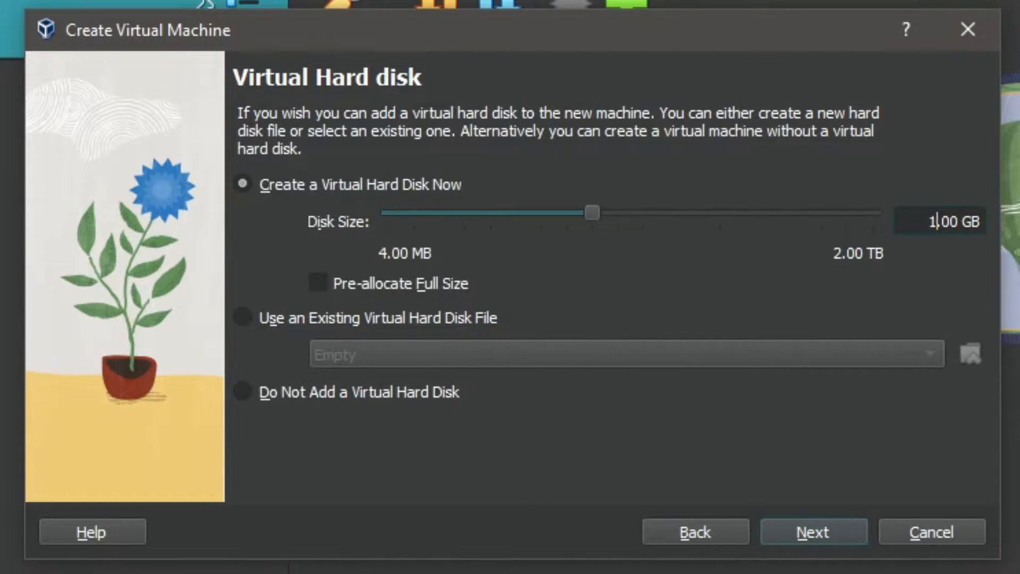
key(BackSpace)
text(2)
click(812, 524)
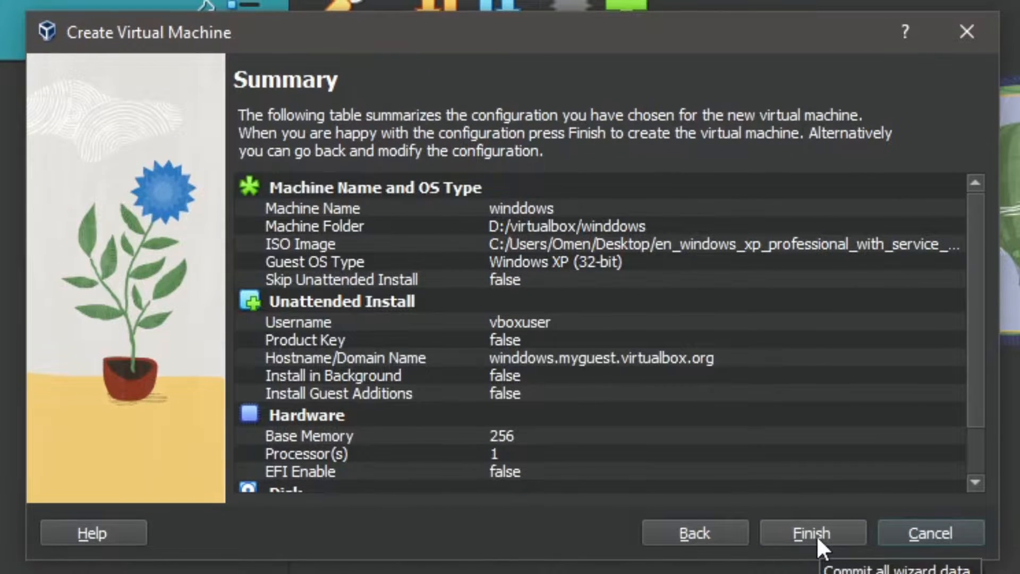
click(813, 533)
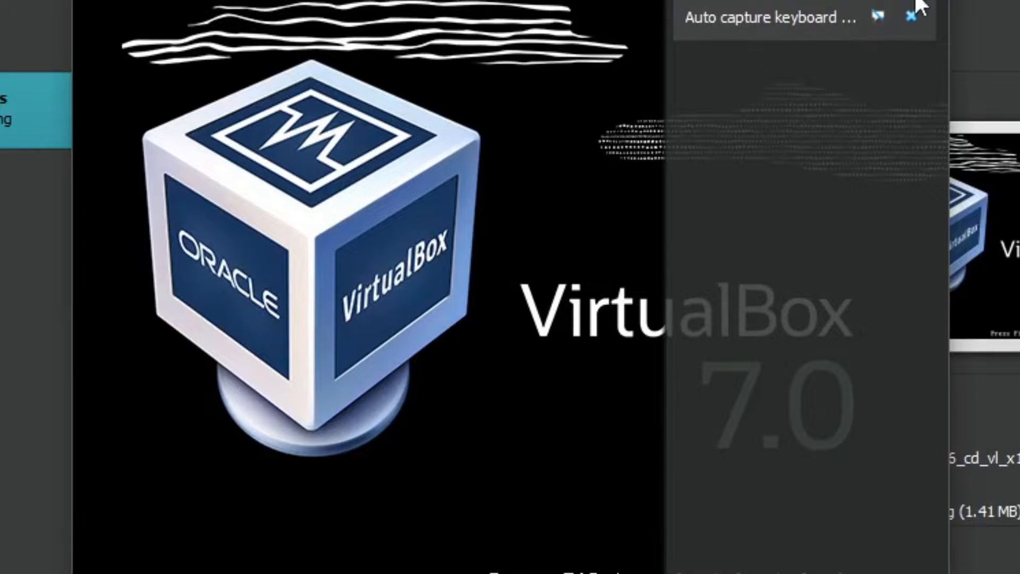
Dismiss the auto capture keyboard notice at startup and close the antivirus warning balloon on the Windows XP desktop.
click(911, 15)
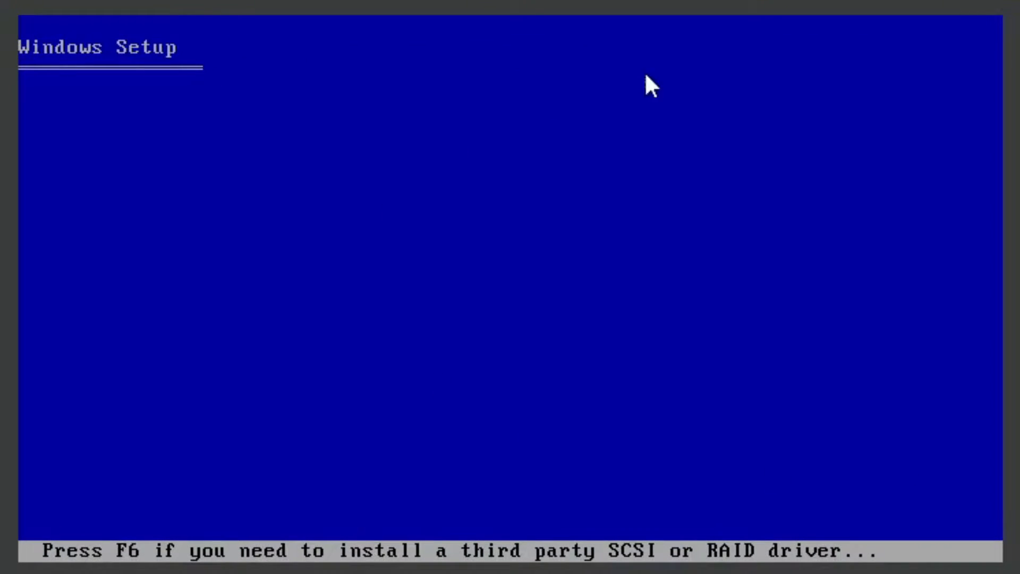
click(610, 279)
click(451, 442)
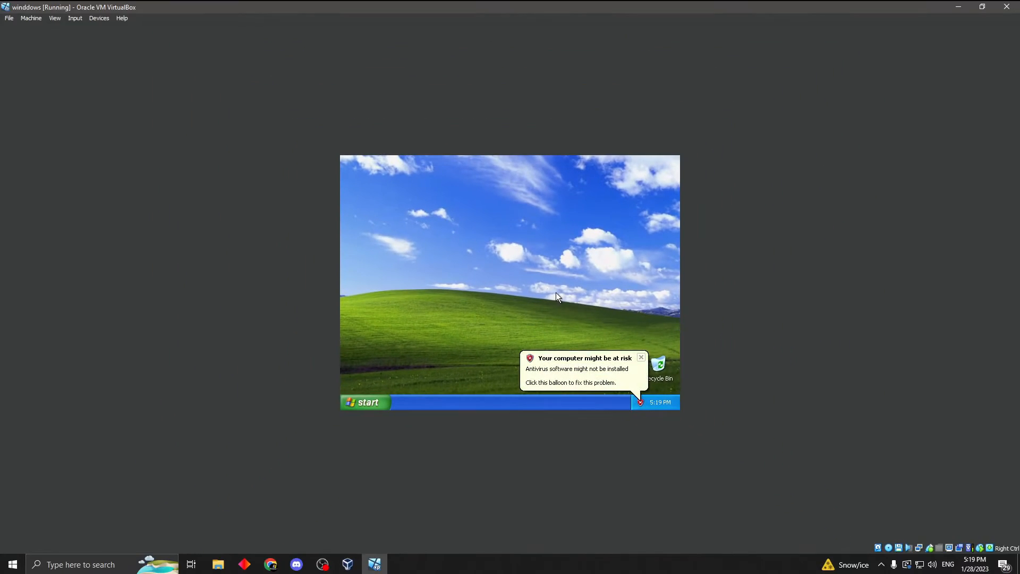
click(642, 356)
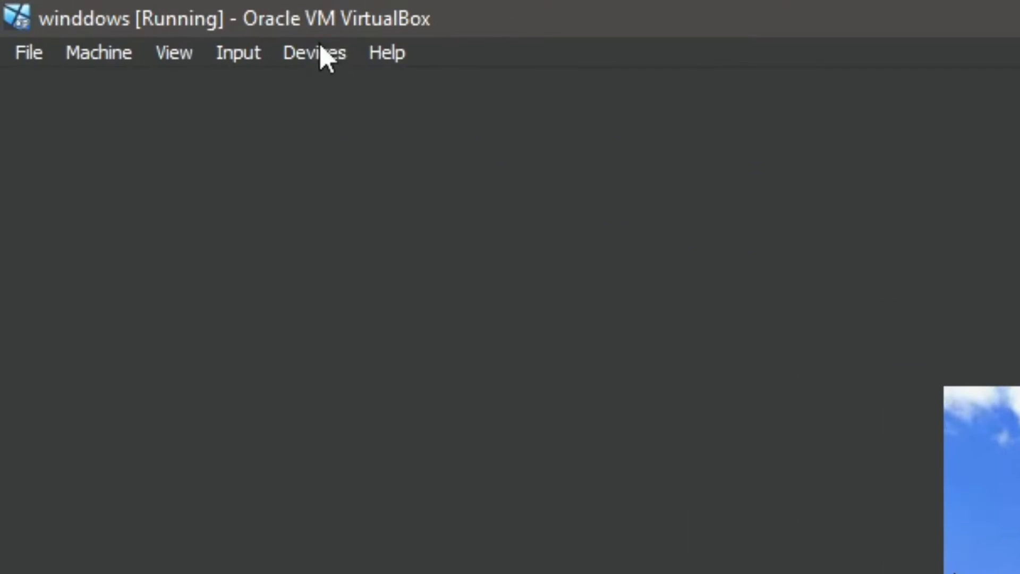
Insert the Guest Additions CD image into the running machine and launch its installer from My Computer.
click(99, 18)
click(336, 385)
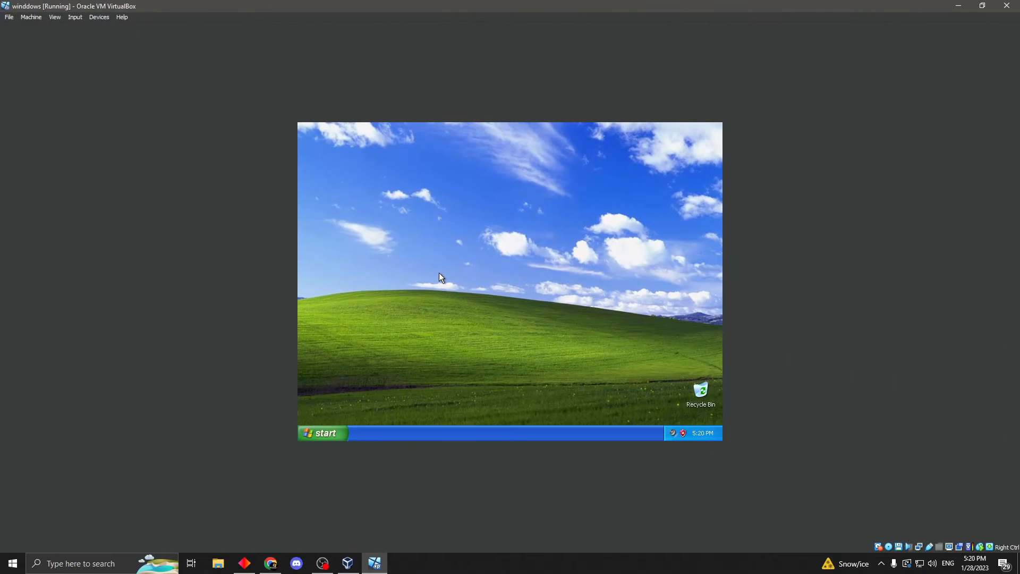
click(334, 432)
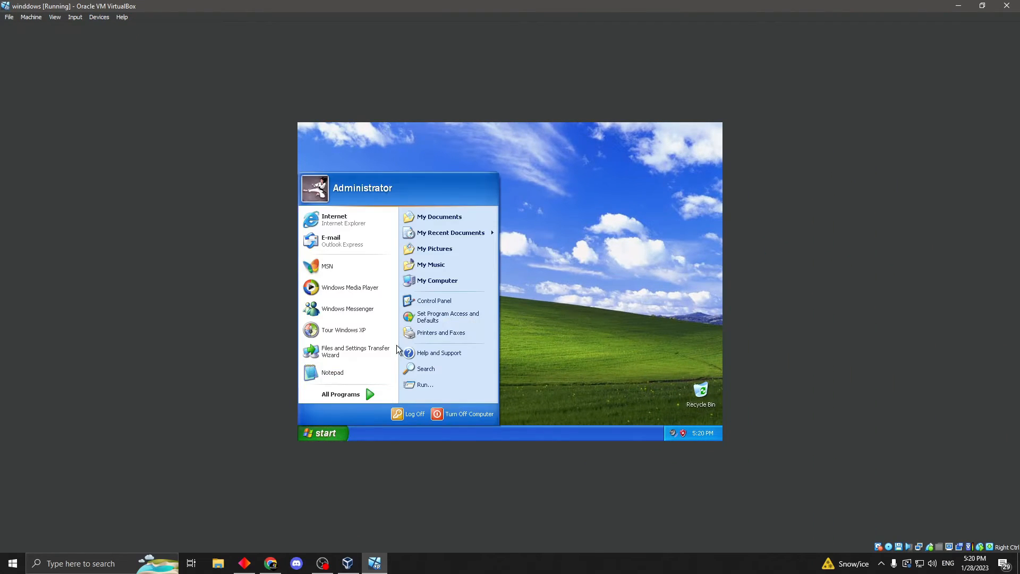
click(426, 281)
double_click(587, 318)
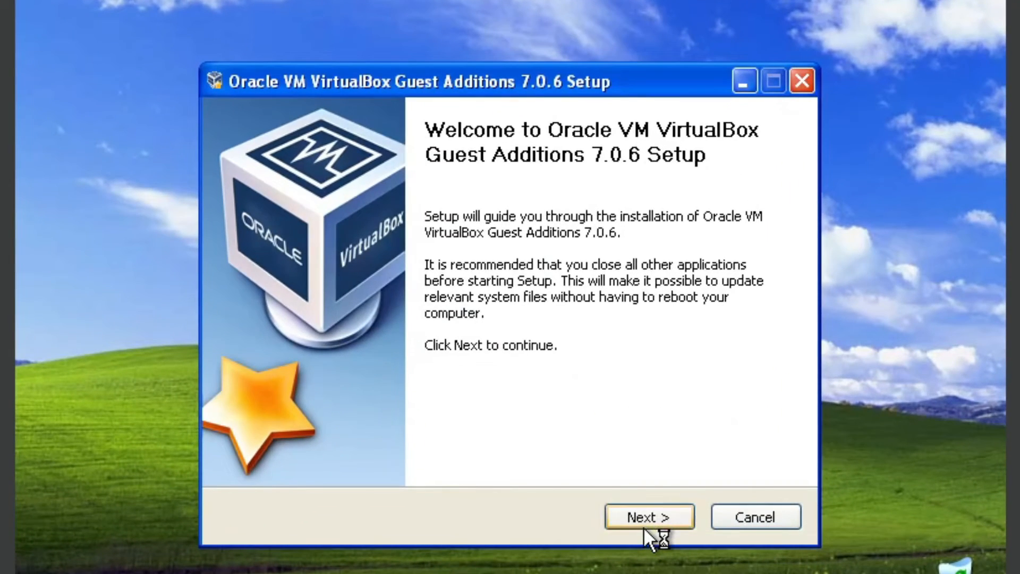
Install VirtualBox Guest Additions 7.0.6 in the default folder and reboot the guest.
click(644, 527)
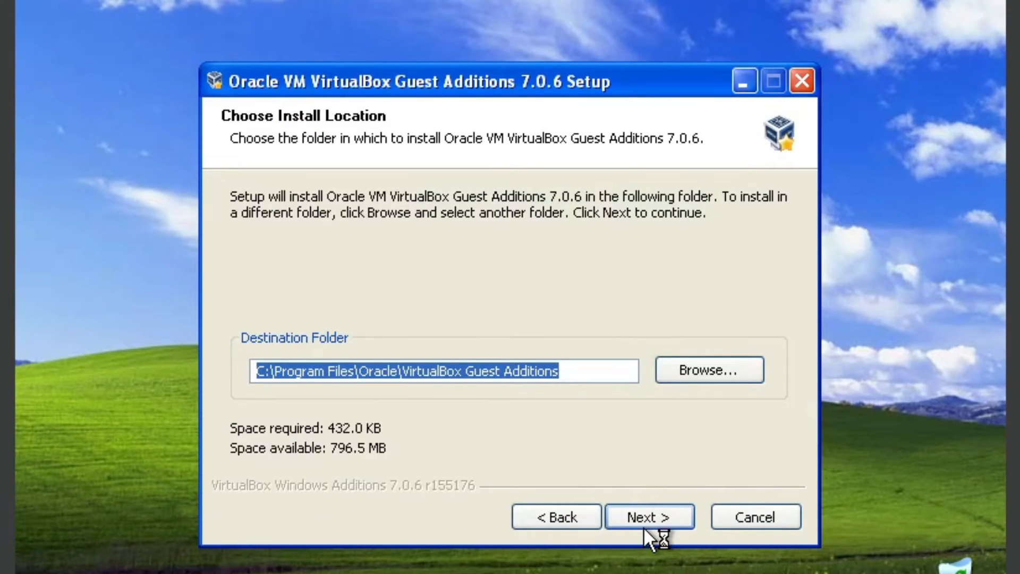
click(644, 526)
click(644, 517)
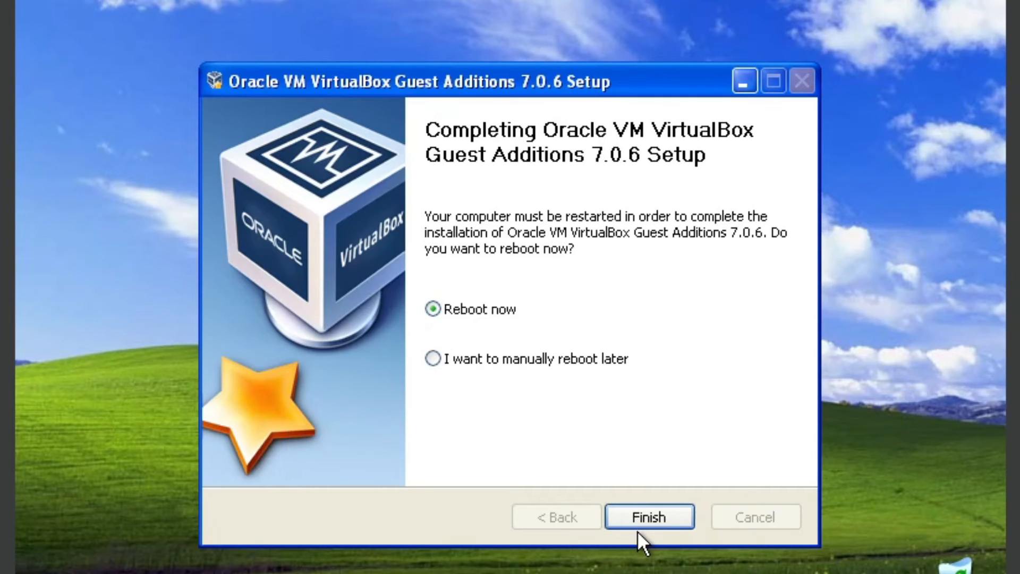
click(638, 530)
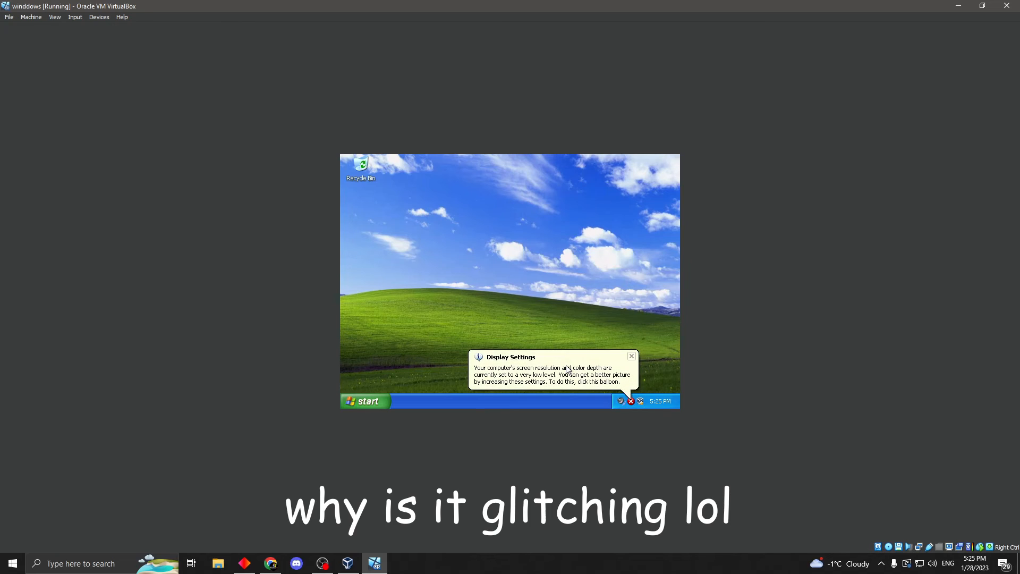
Close the display settings balloon and switch the virtual machine window to full-screen mode.
click(631, 356)
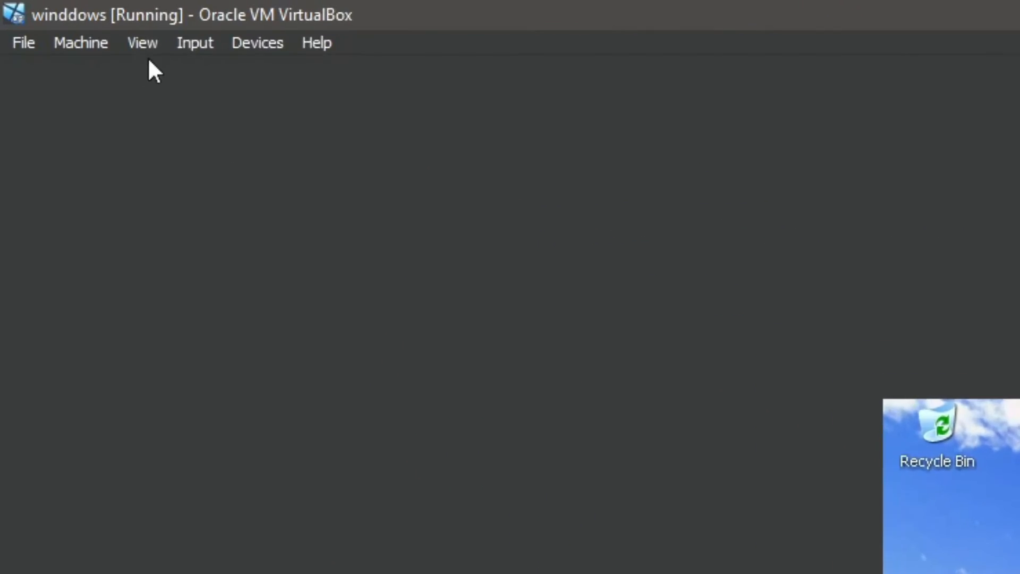
click(55, 17)
click(190, 87)
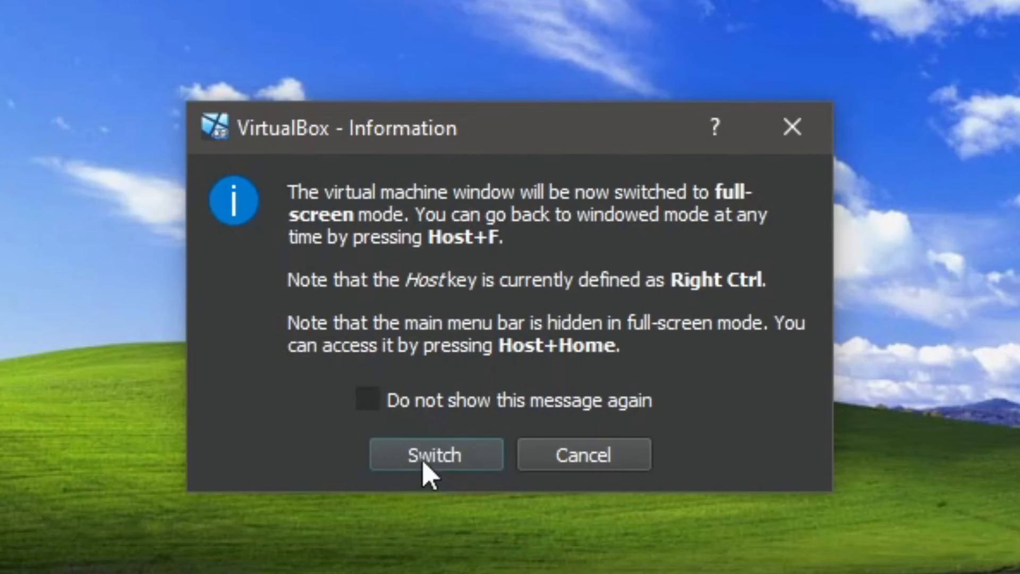
click(588, 545)
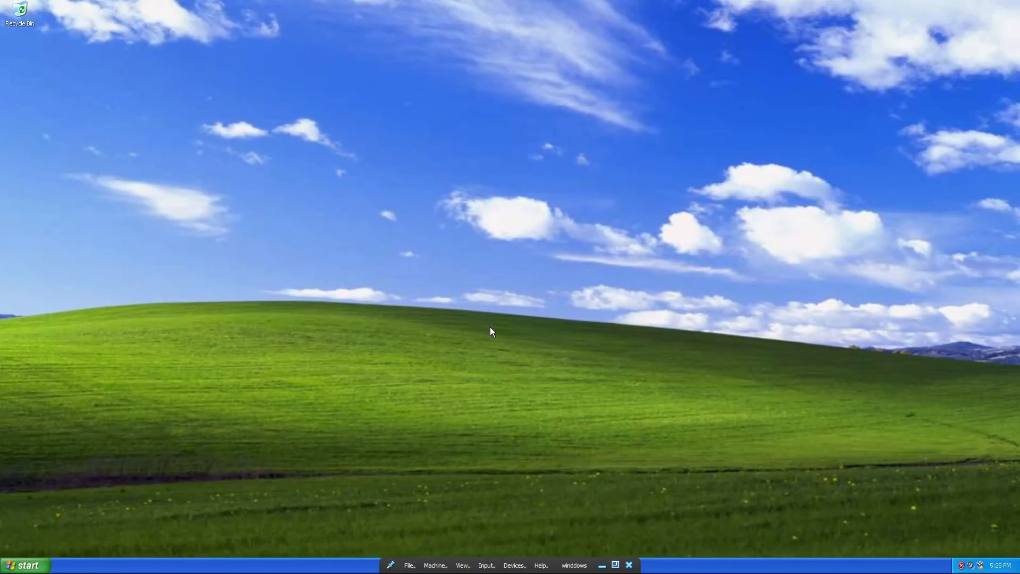
drag(176, 95, 569, 217)
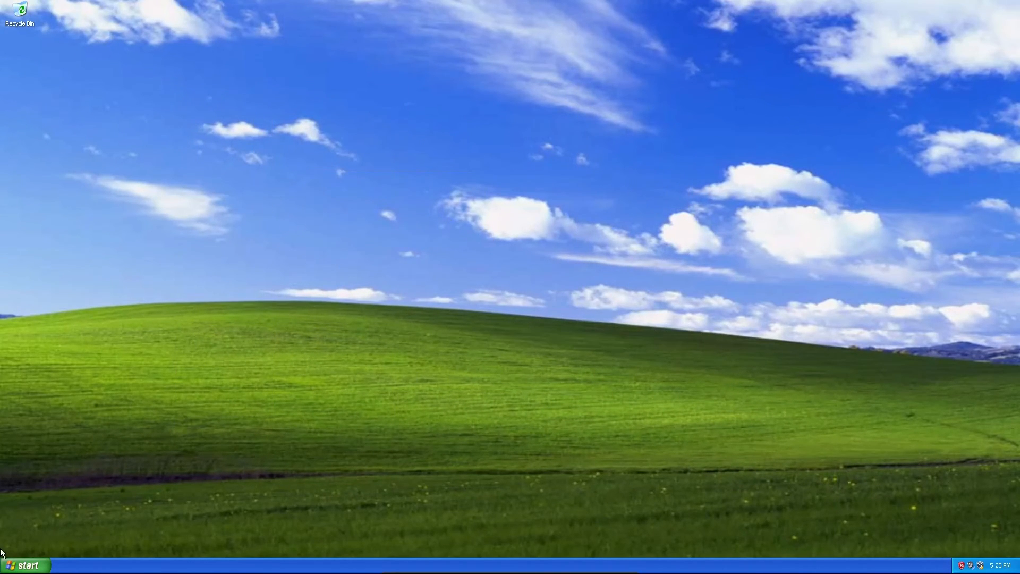
View the Control Panel in the Windows XP guest and turn off the guest computer.
click(26, 565)
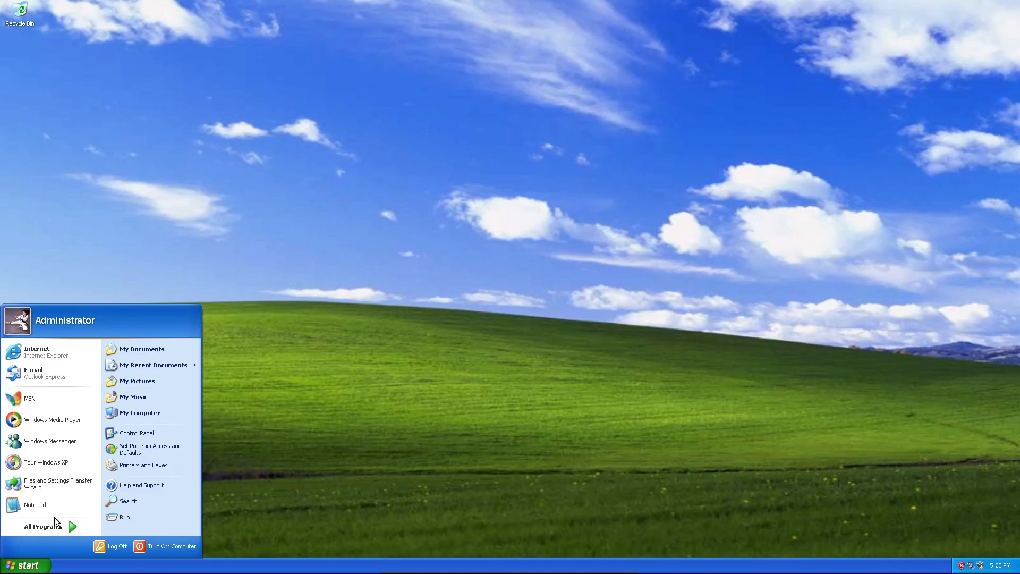
click(135, 431)
click(221, 147)
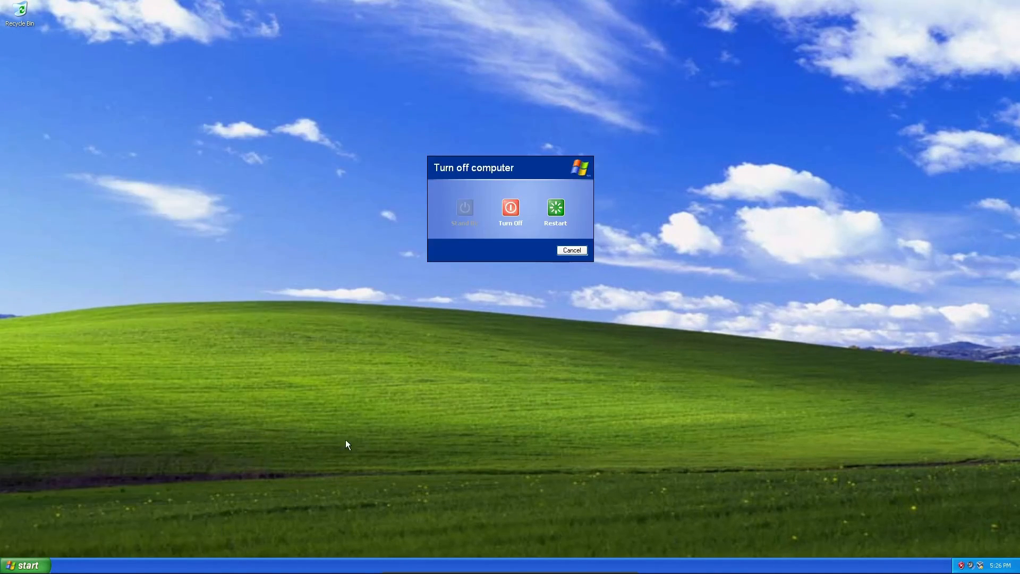
click(510, 208)
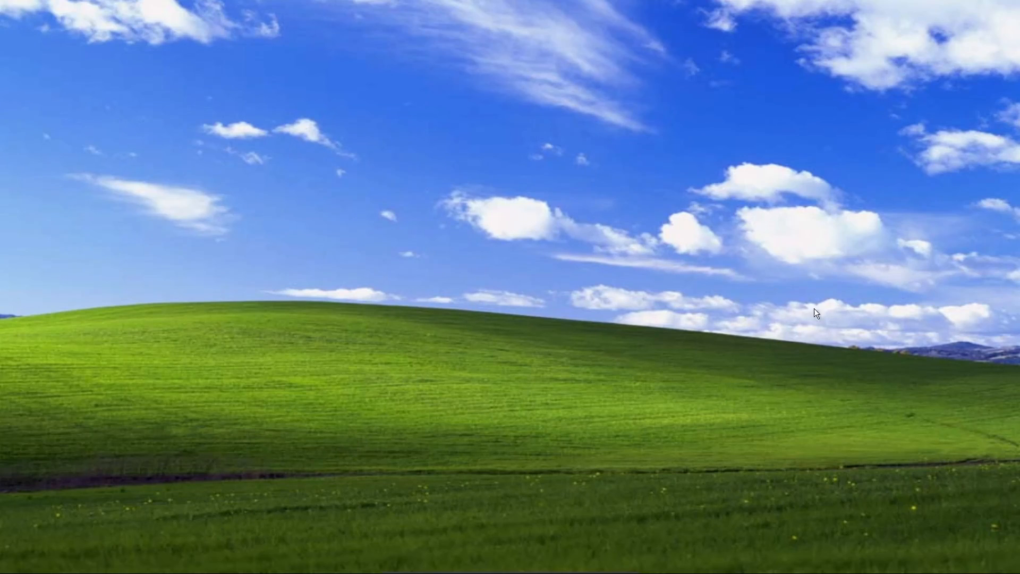